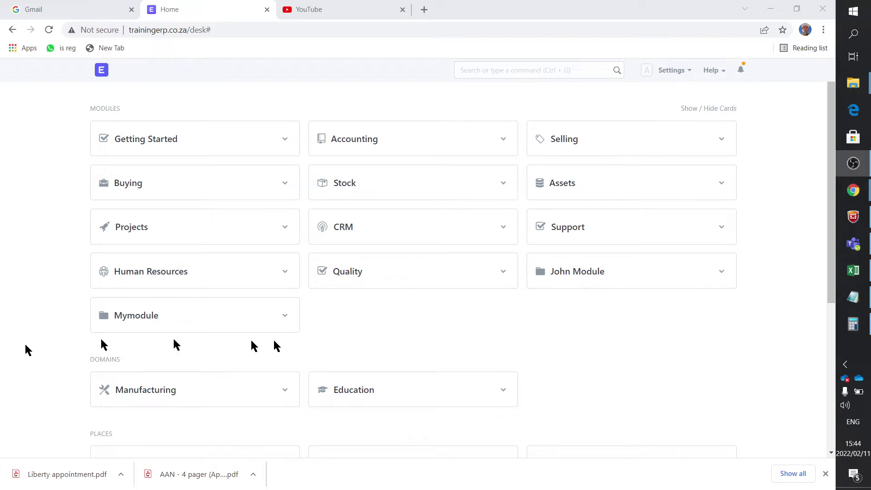
# Step: Open the Education module's course list and start a new course
pyautogui.click(390, 396)
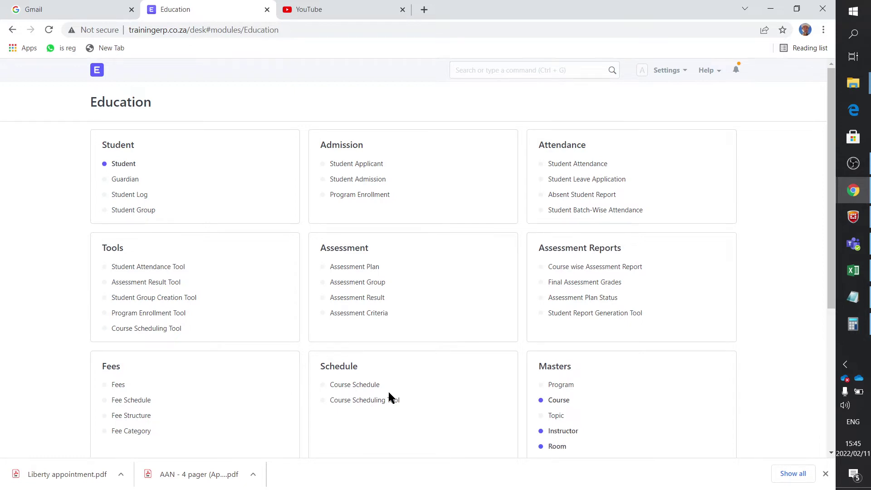
pyautogui.click(564, 400)
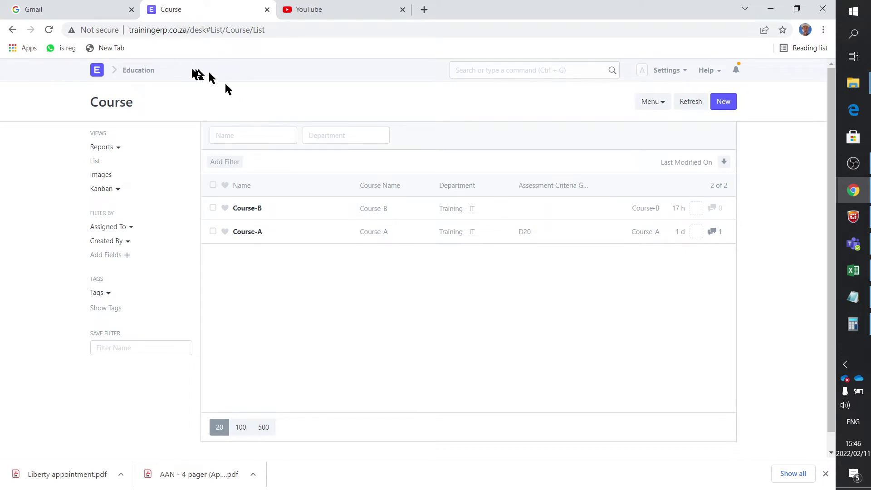
pyautogui.click(143, 70)
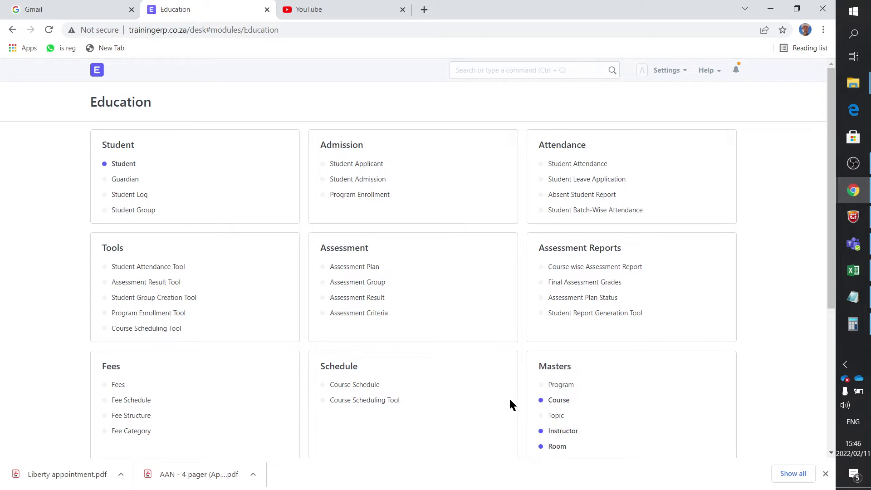
pyautogui.click(560, 400)
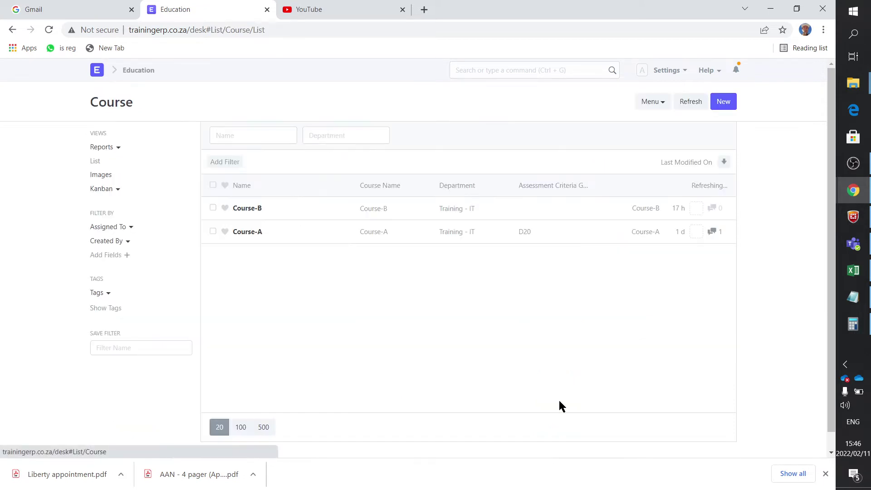
pyautogui.click(728, 103)
pyautogui.scroll(-6, 607, 255)
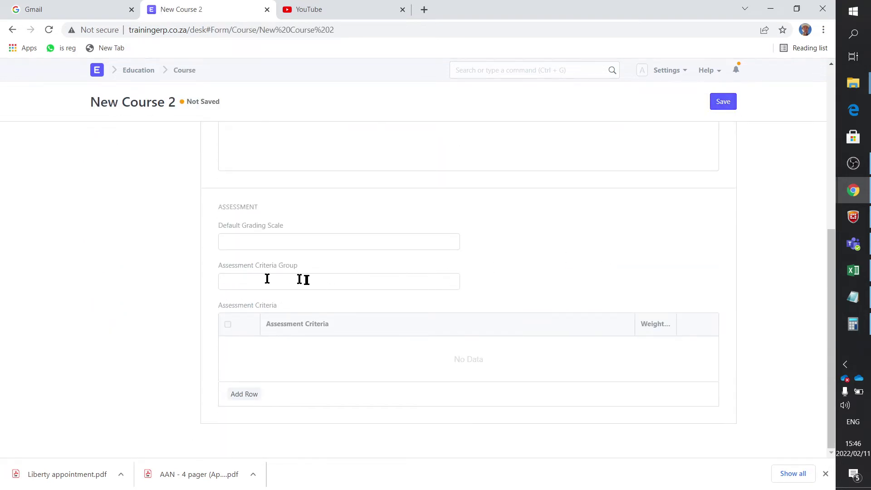
# Step: Add a row to the new course's assessment criteria table and look through the criteria it offers
pyautogui.click(248, 395)
pyautogui.click(286, 370)
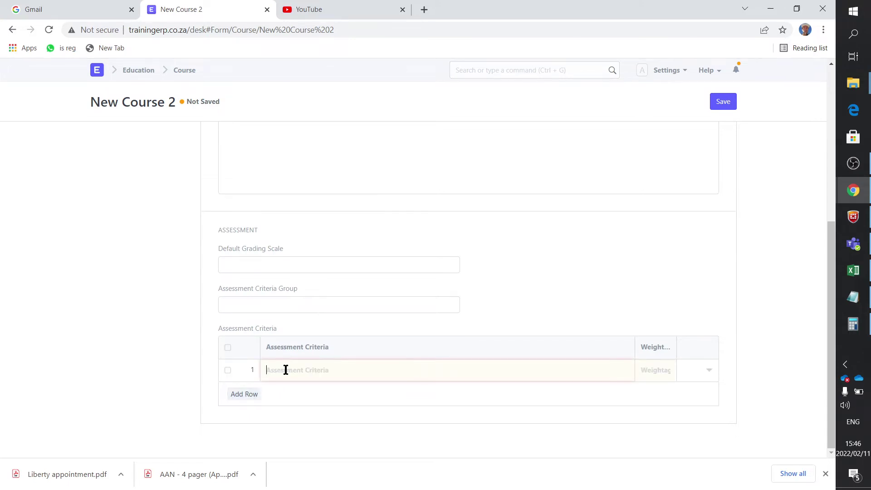
pyautogui.scroll(-3, 307, 414)
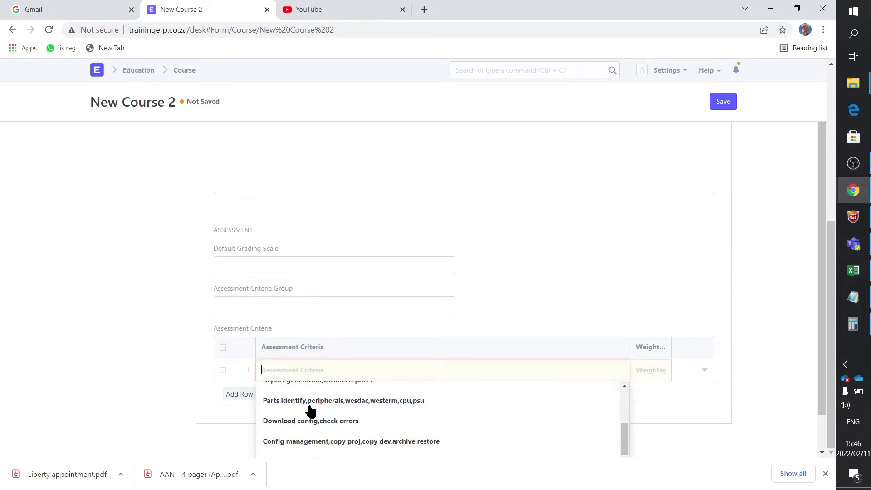
pyautogui.scroll(-1, 311, 411)
pyautogui.scroll(1, 311, 411)
# Step: Name the new course "D20-!" and set its assessment criteria group to D20
pyautogui.scroll(8, 324, 194)
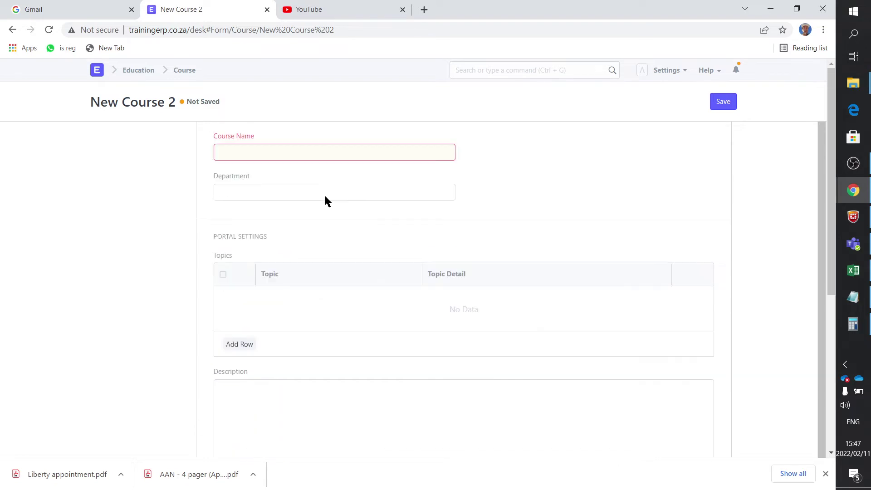
pyautogui.click(253, 152)
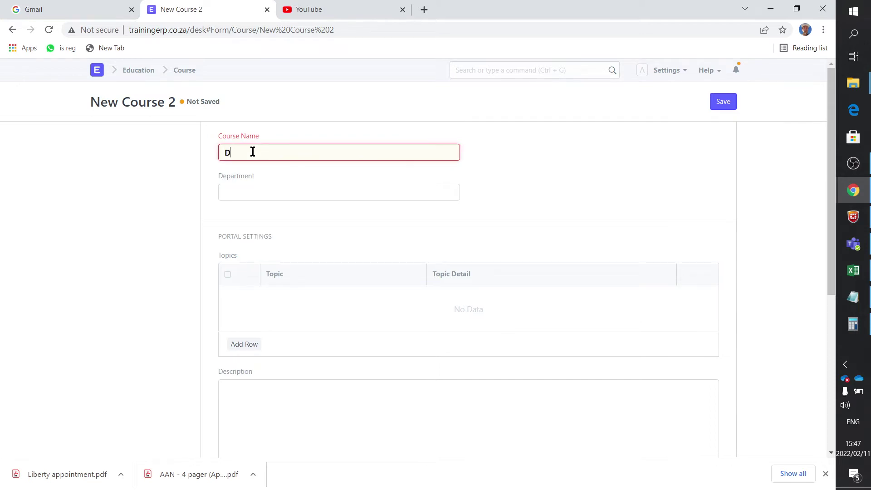
pyautogui.write('D20-1')
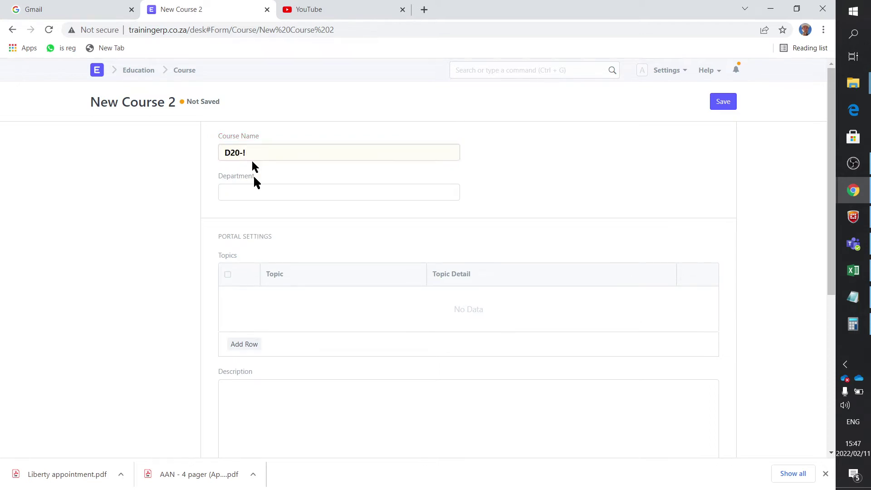
pyautogui.scroll(-6, 257, 225)
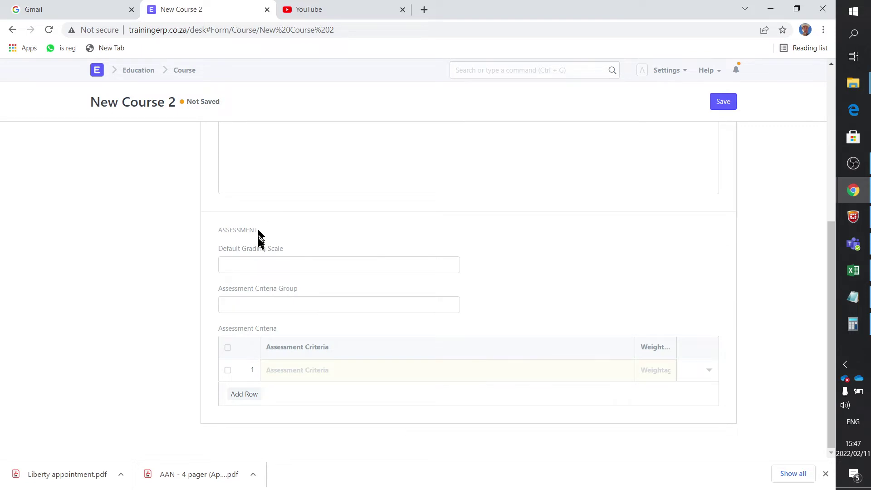
pyautogui.click(265, 303)
pyautogui.click(253, 345)
# Step: Examine the assessment criteria available for the D20 group in the first row of the criteria table
pyautogui.click(292, 374)
pyautogui.scroll(-1, 699, 427)
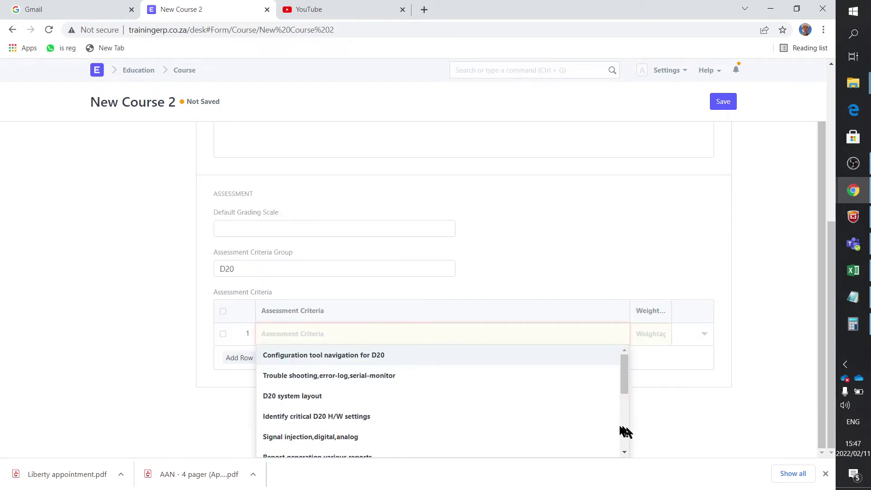
pyautogui.scroll(-5, 627, 432)
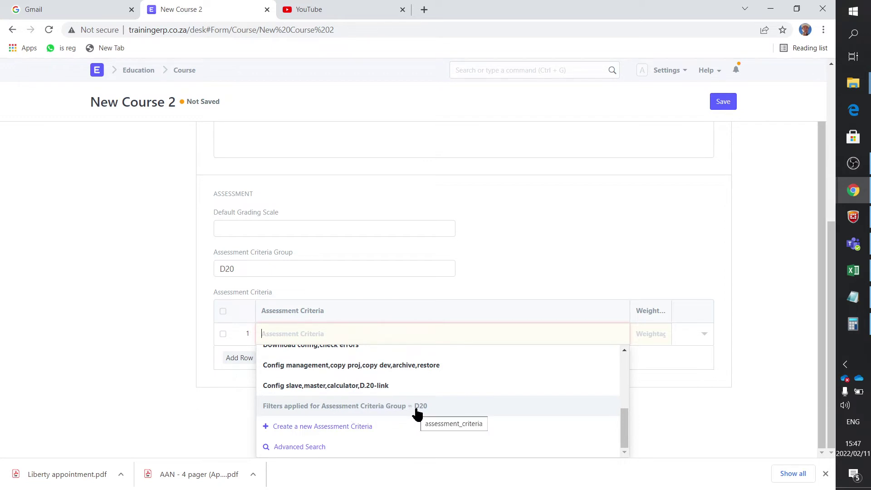
pyautogui.scroll(3, 413, 409)
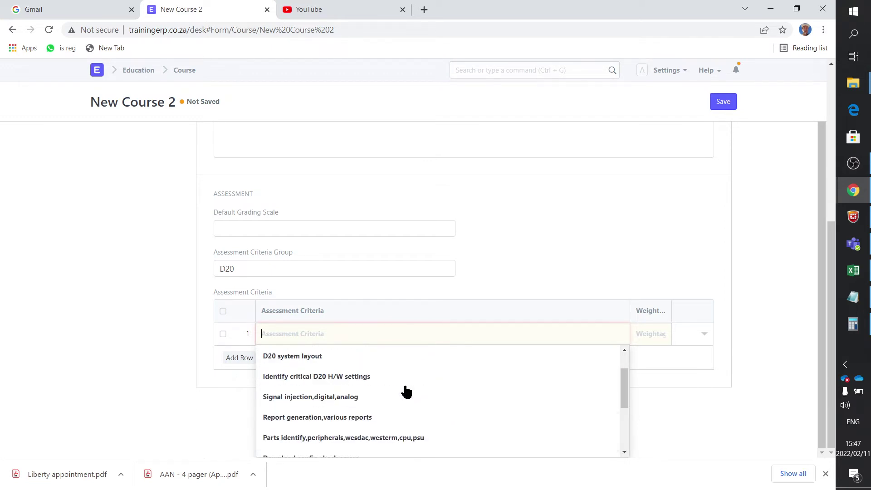
pyautogui.scroll(-2, 405, 389)
pyautogui.scroll(3, 406, 391)
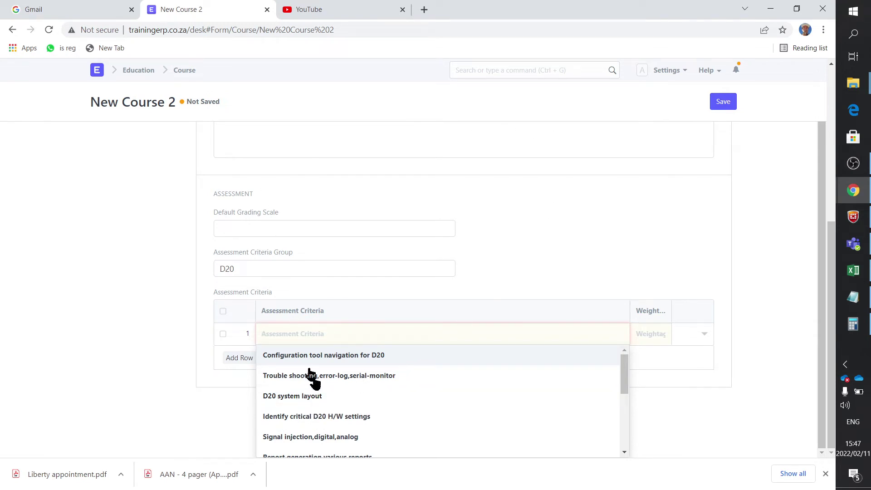
pyautogui.scroll(-2, 340, 406)
pyautogui.scroll(-3, 340, 409)
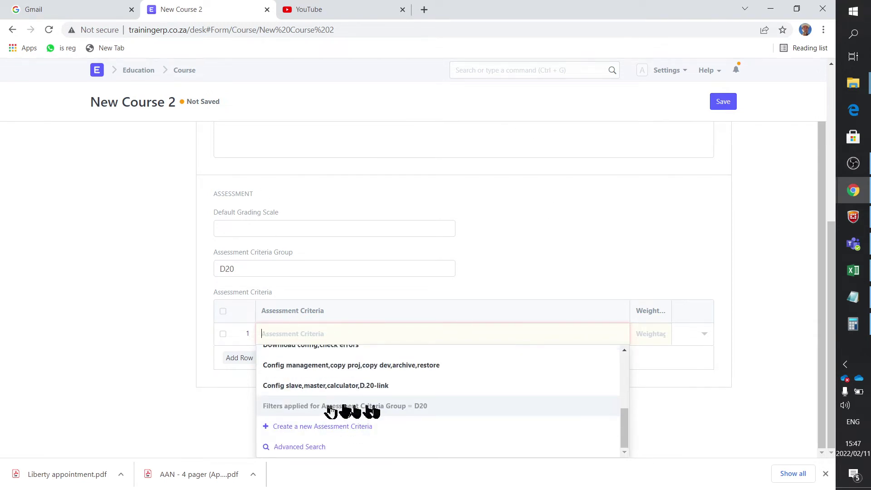
pyautogui.click(123, 150)
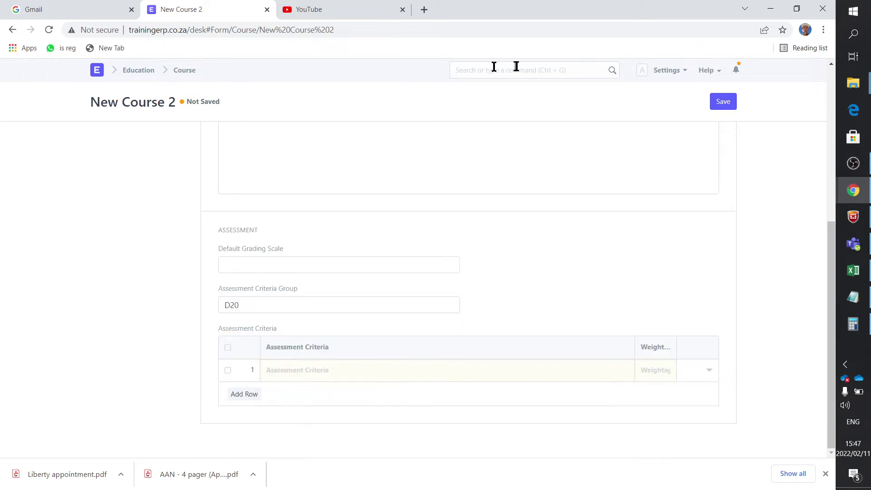
# Step: Find the Assessment Criteria Group list and view the form for creating a new group
pyautogui.click(513, 72)
pyautogui.write('as')
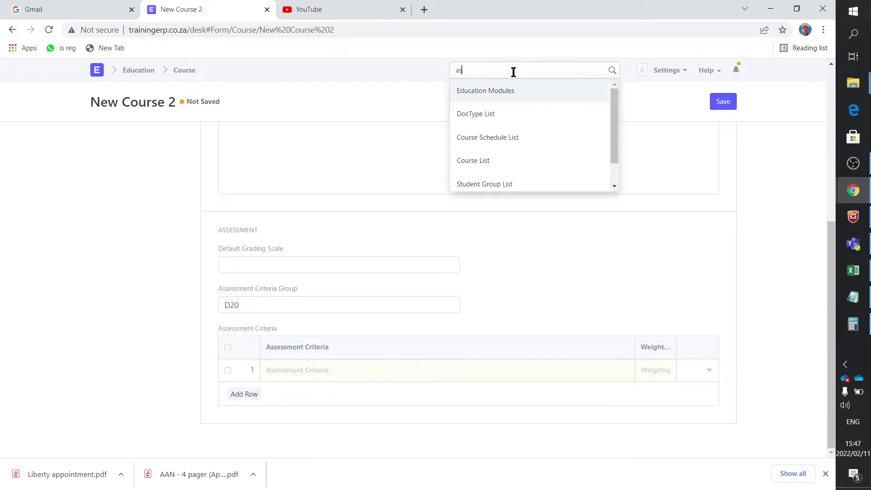
pyautogui.write('sessment criteria gr')
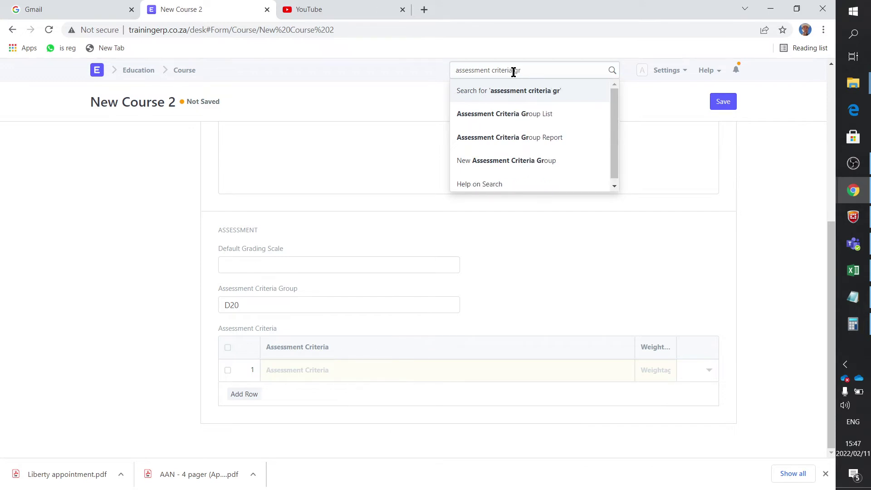
pyautogui.click(488, 119)
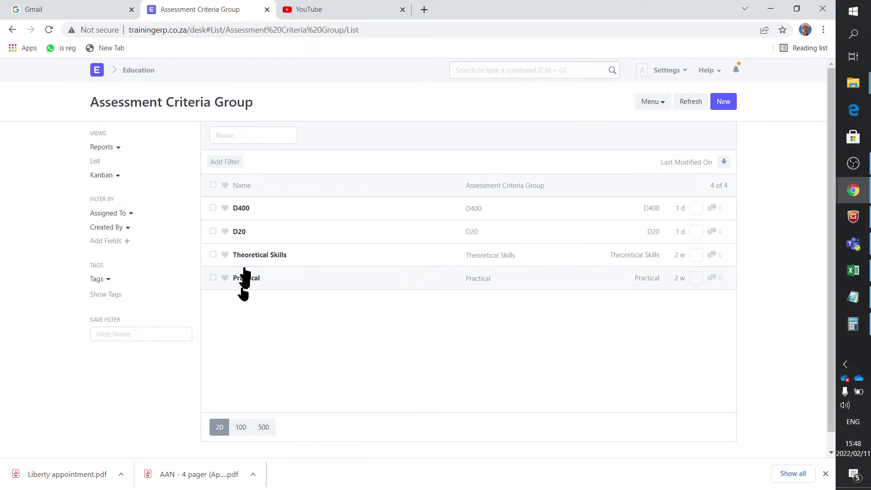
pyautogui.click(724, 104)
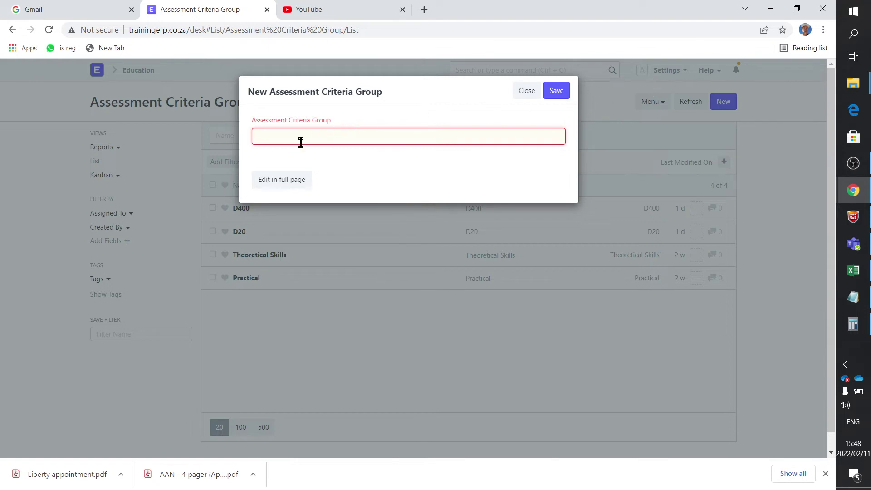
pyautogui.click(527, 91)
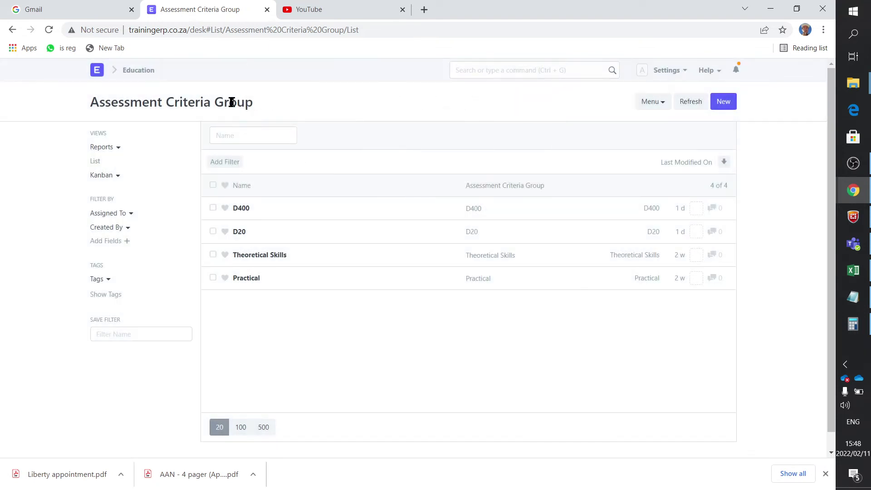
# Step: Open the Assessment Criteria list and try a new criterion assigned to the D20 group, then discard it
pyautogui.click(143, 71)
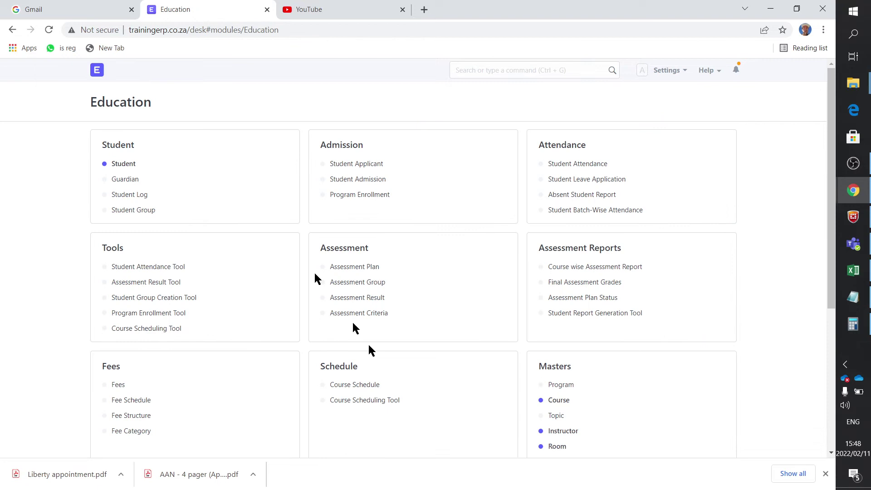
pyautogui.click(385, 319)
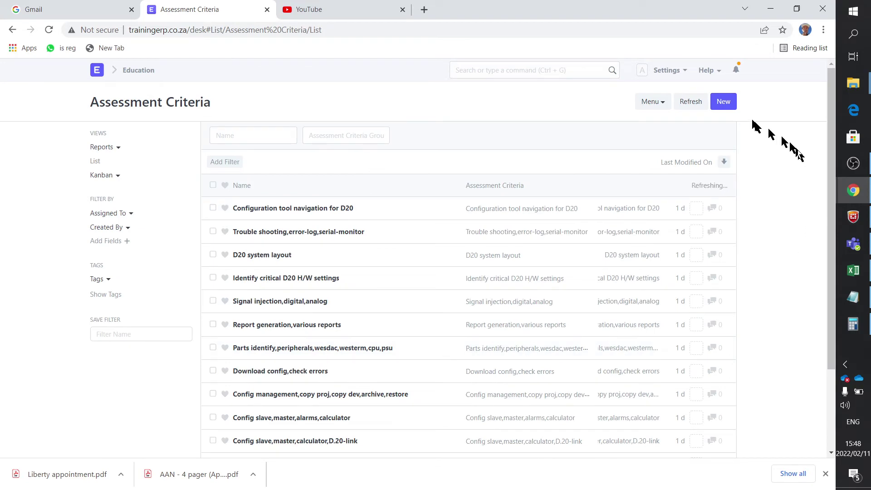
pyautogui.click(724, 101)
pyautogui.click(327, 179)
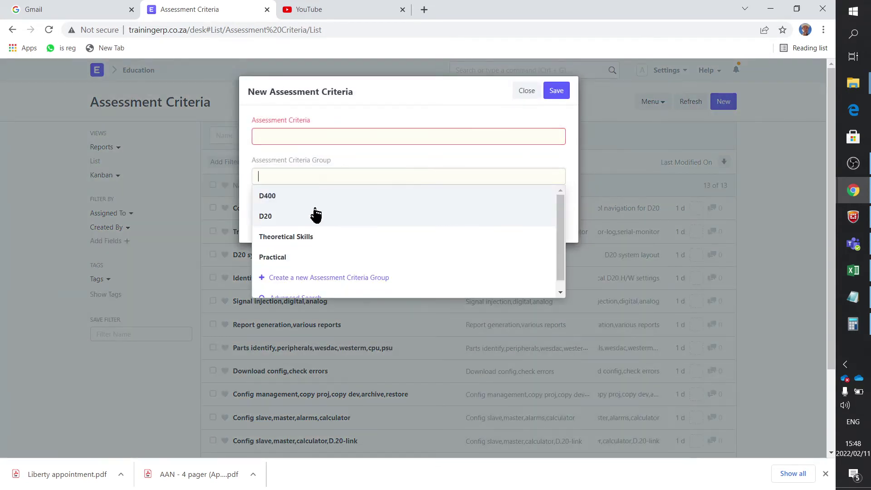
pyautogui.click(313, 202)
pyautogui.click(327, 139)
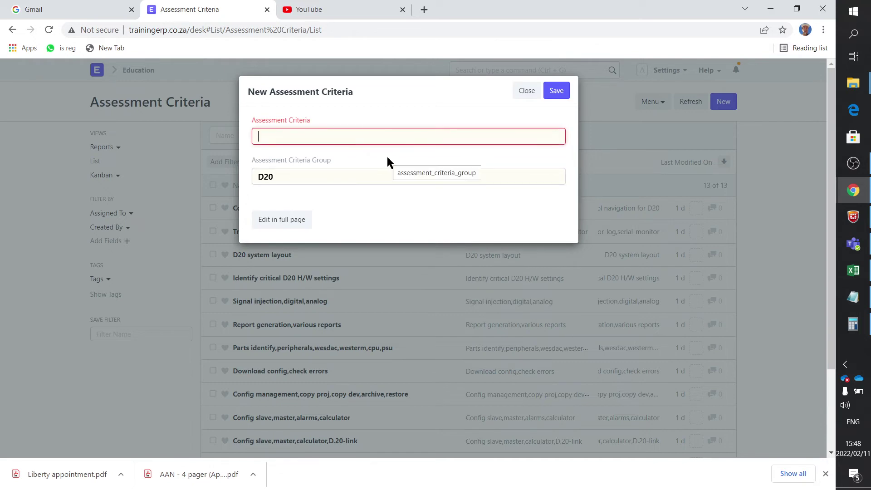
pyautogui.click(537, 96)
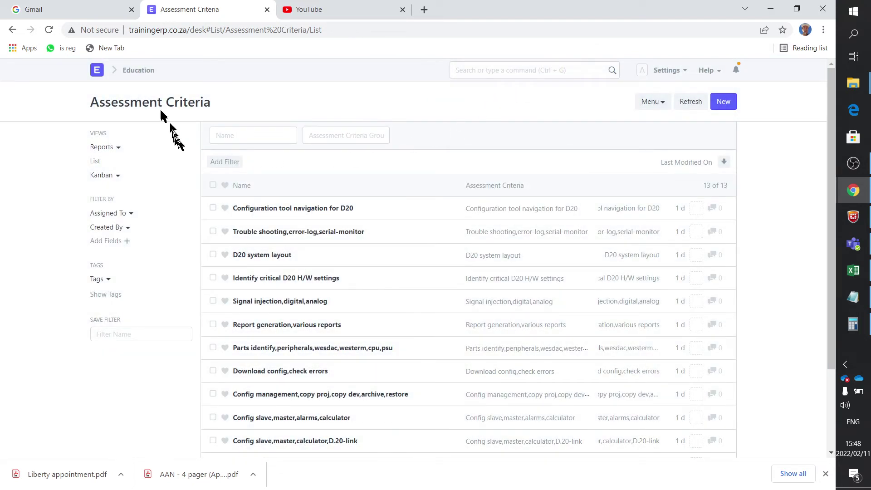
# Step: Open a blank new course form and examine the fields in its assessment section
pyautogui.click(138, 70)
pyautogui.click(558, 402)
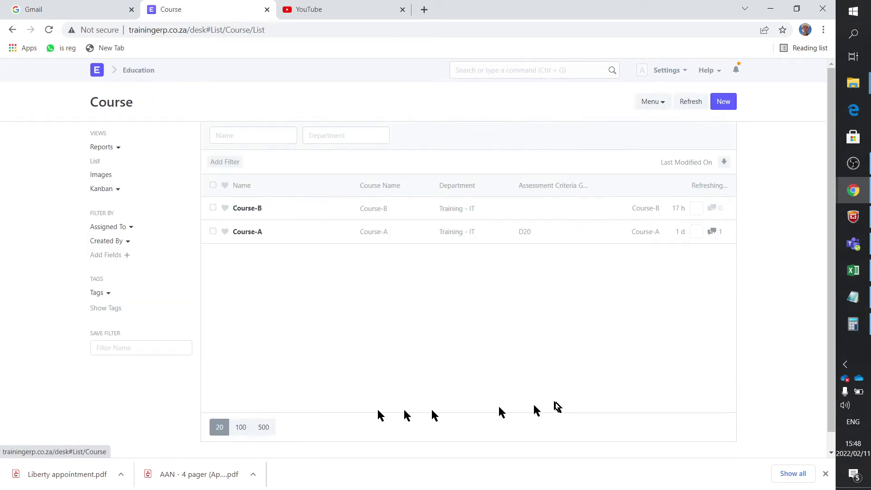
pyautogui.click(724, 101)
pyautogui.scroll(-5, 390, 363)
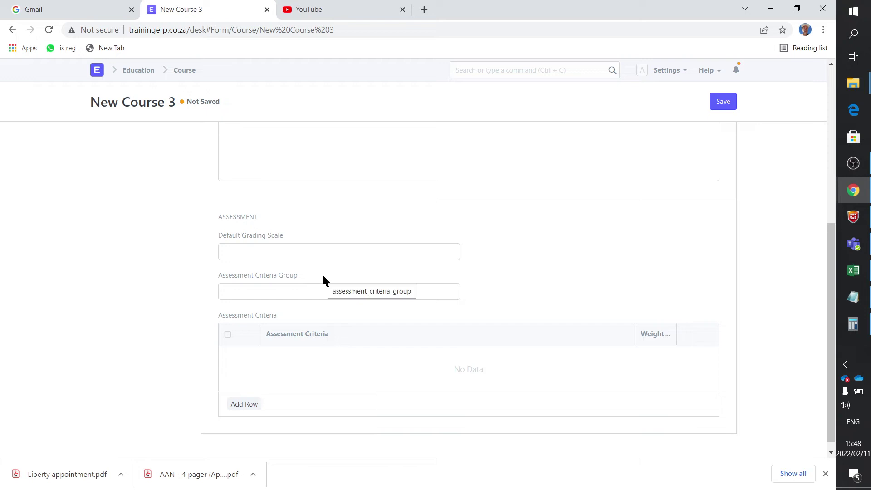
# Step: Load the Course form type in Customize Form and examine its table of fields
pyautogui.click(570, 70)
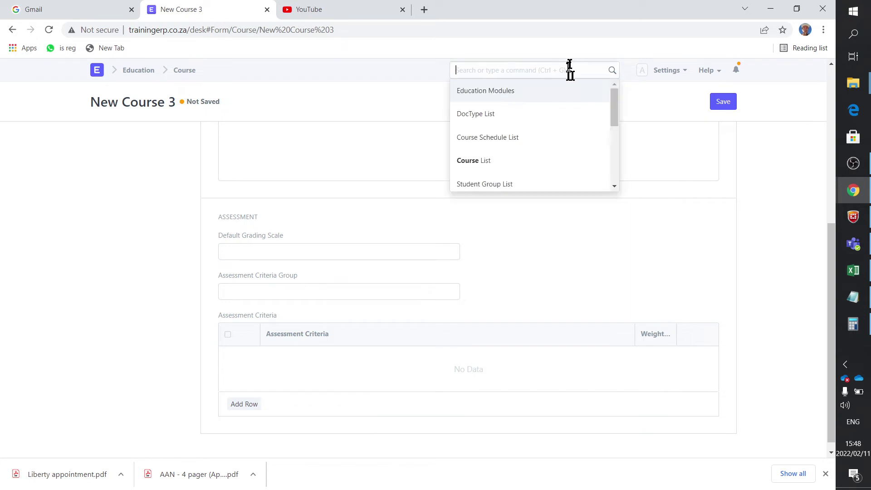
pyautogui.write('customi')
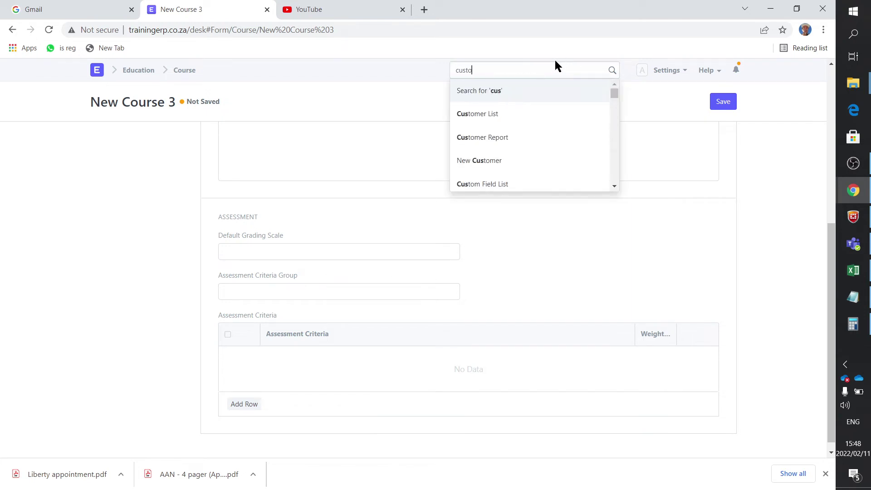
pyautogui.click(524, 113)
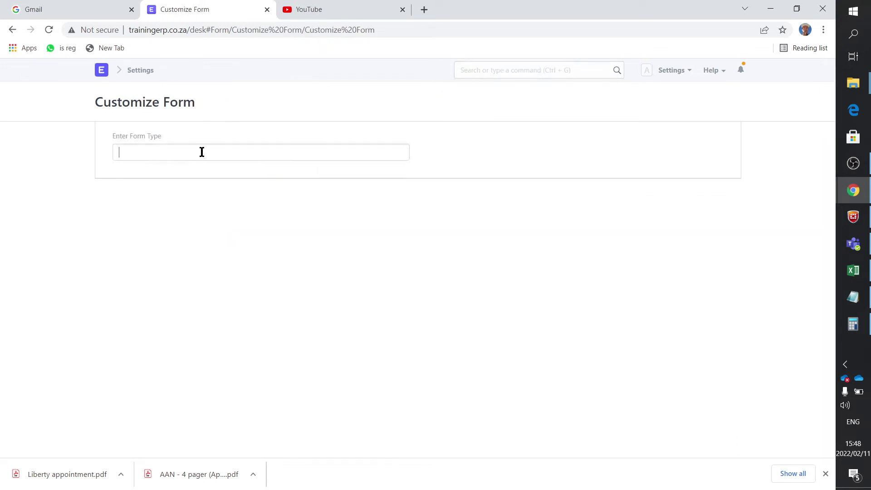
pyautogui.click(202, 152)
pyautogui.write('course')
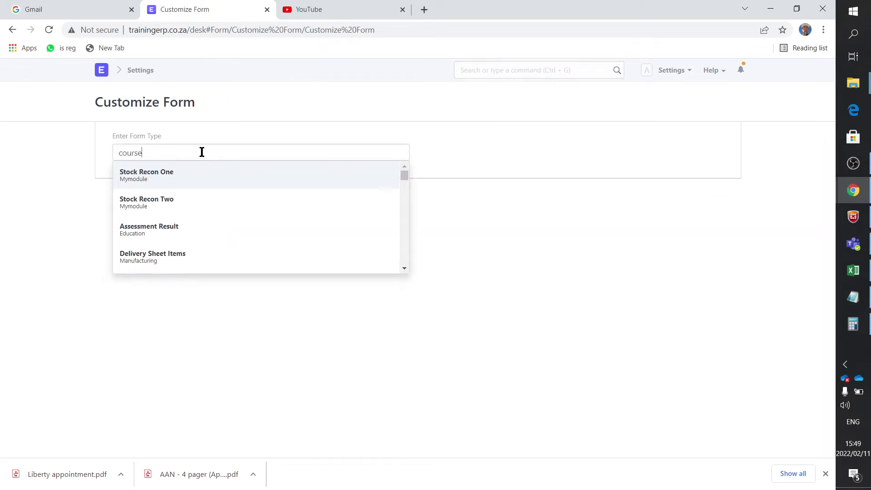
pyautogui.click(191, 177)
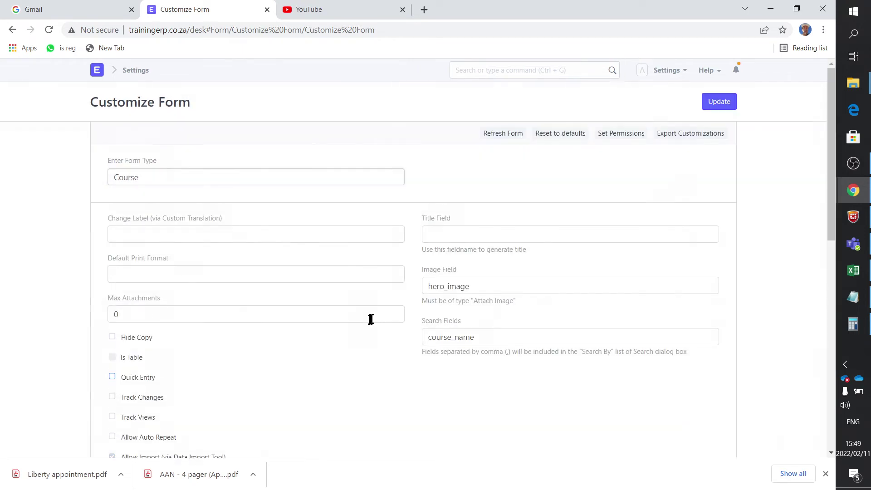
pyautogui.scroll(-6, 368, 320)
pyautogui.scroll(-4, 369, 320)
pyautogui.scroll(4, 369, 319)
pyautogui.scroll(-4, 369, 320)
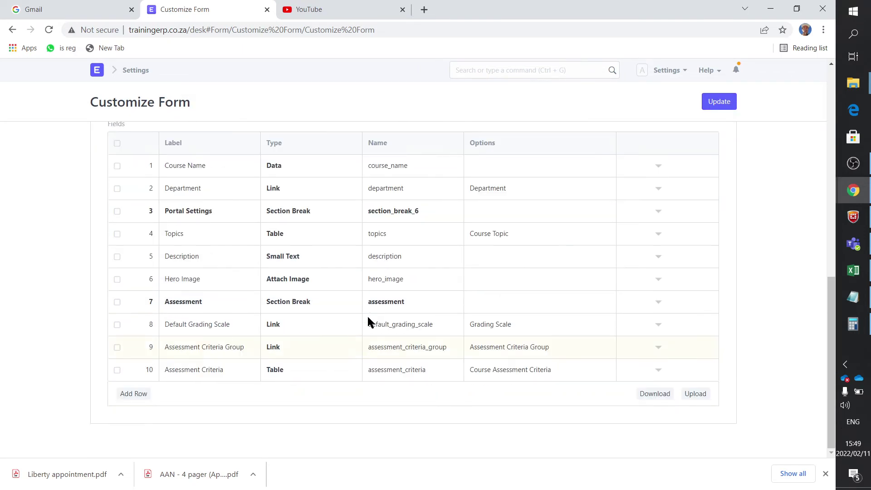
# Step: Inspect the settings of the Assessment Criteria Group field in the Course form's field table, then close its row details
pyautogui.scroll(2, 368, 318)
pyautogui.scroll(-3, 368, 323)
pyautogui.click(659, 348)
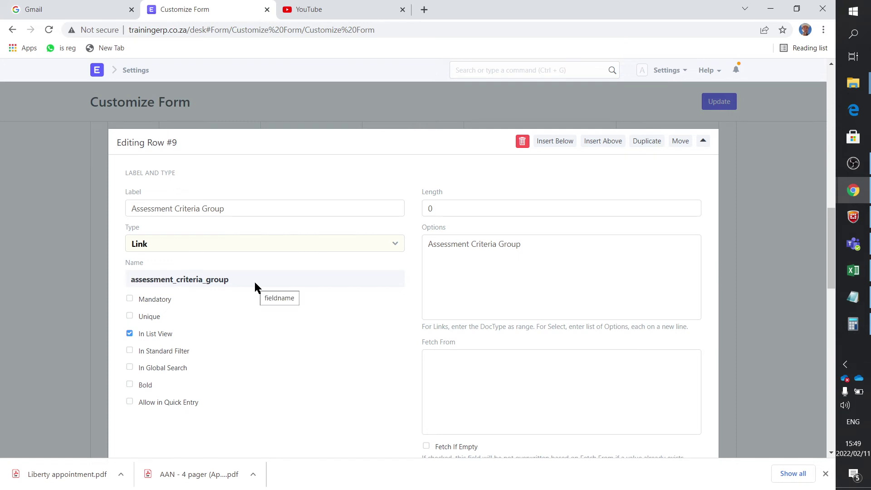
pyautogui.click(59, 254)
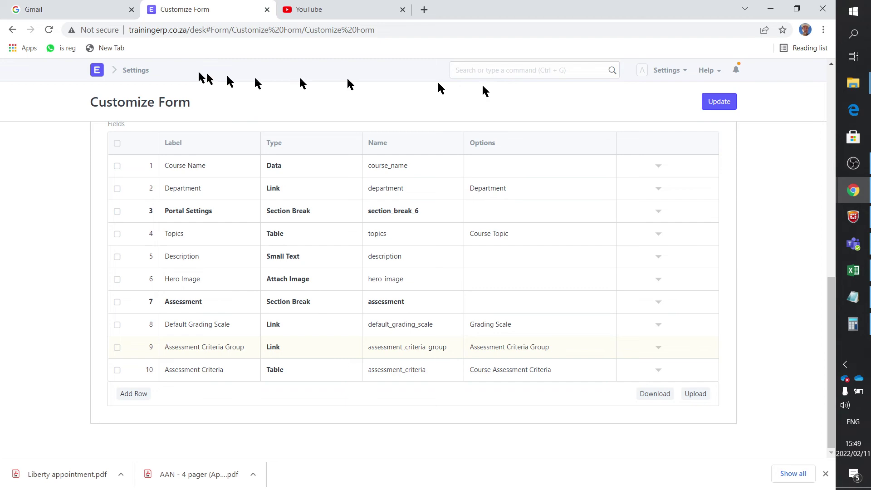
# Step: Open a blank new course form from the Education module and view its assessment section again
pyautogui.click(97, 70)
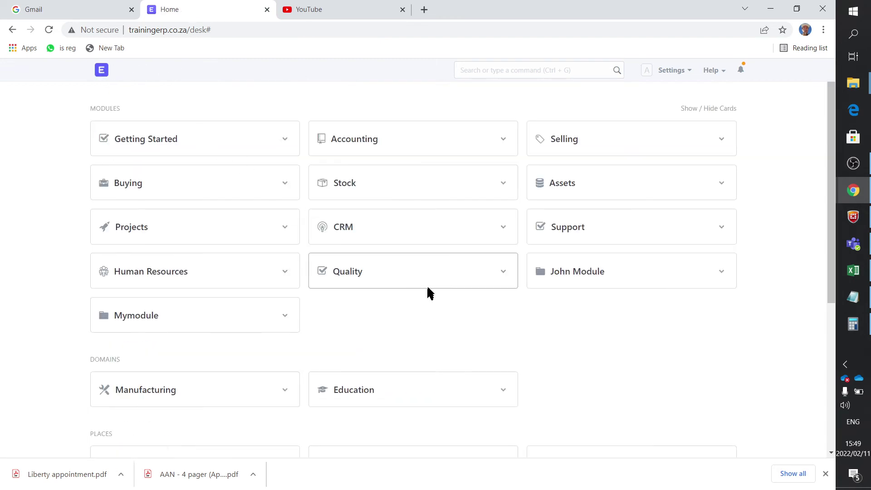
pyautogui.click(374, 396)
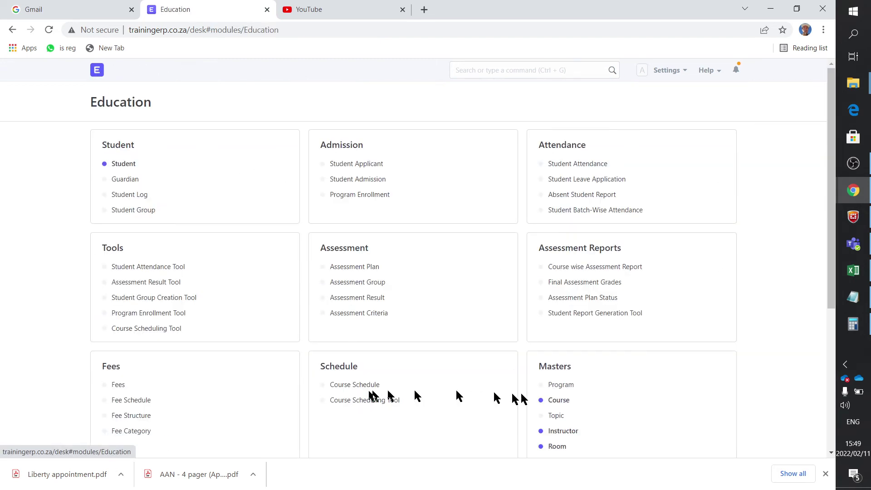
pyautogui.click(560, 401)
pyautogui.click(717, 103)
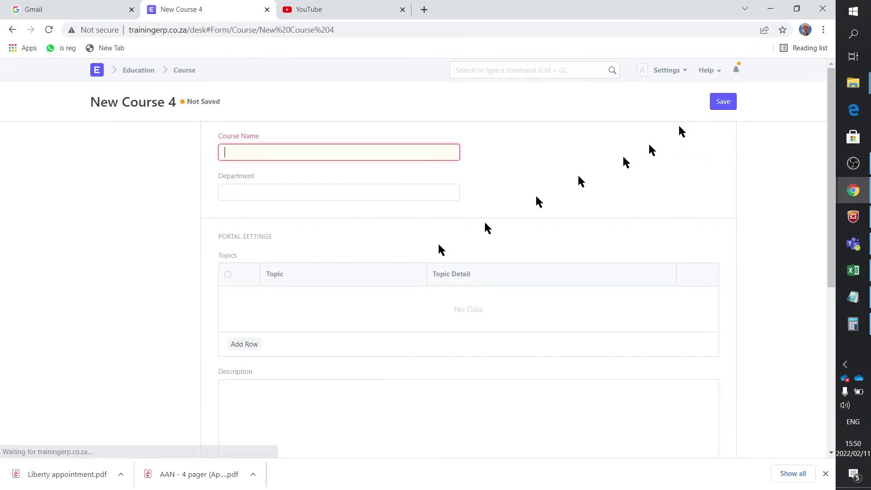
pyautogui.scroll(-10, 250, 331)
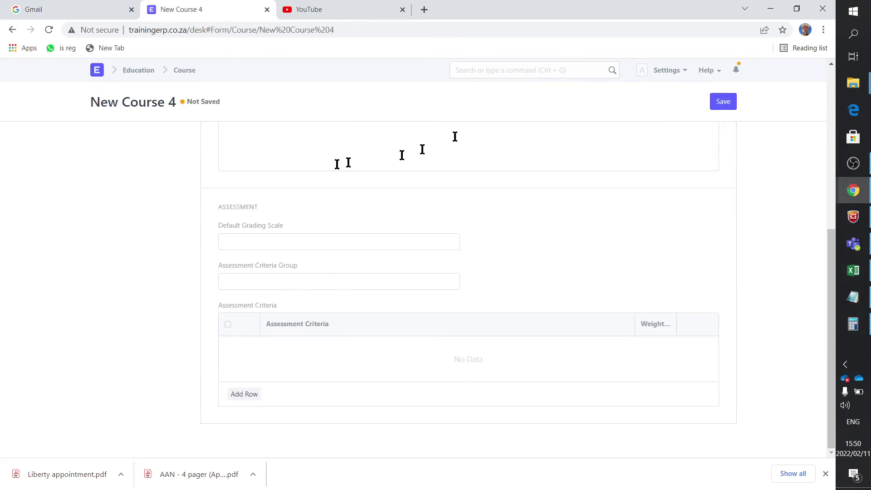
# Step: Find the Custom Script list, view the blank form for a new script, and return to the list
pyautogui.click(514, 71)
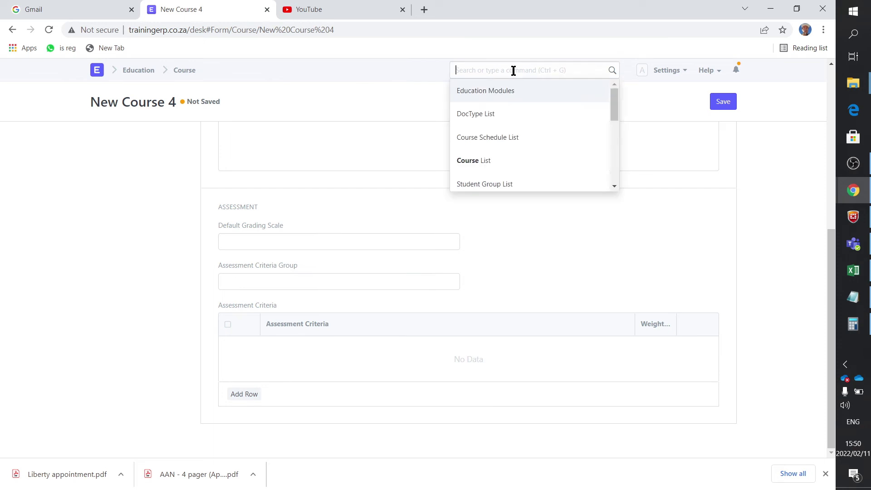
pyautogui.write('custom scri')
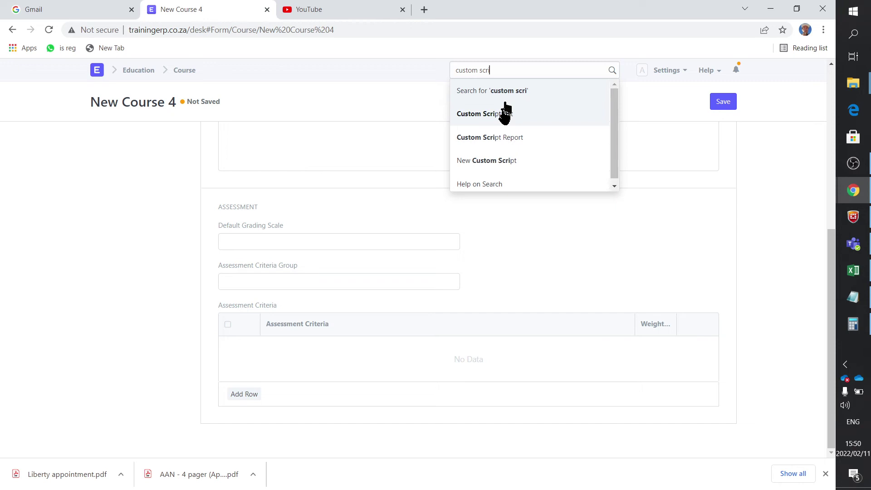
pyautogui.click(504, 113)
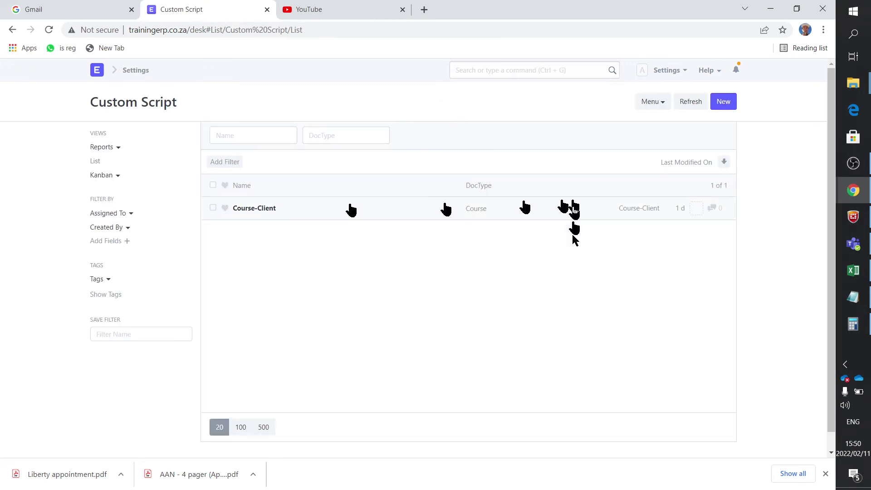
pyautogui.click(732, 102)
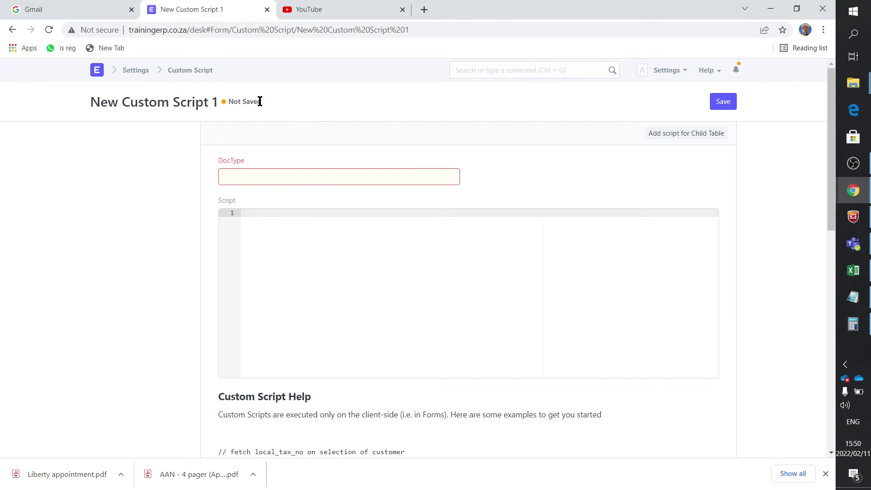
pyautogui.click(12, 30)
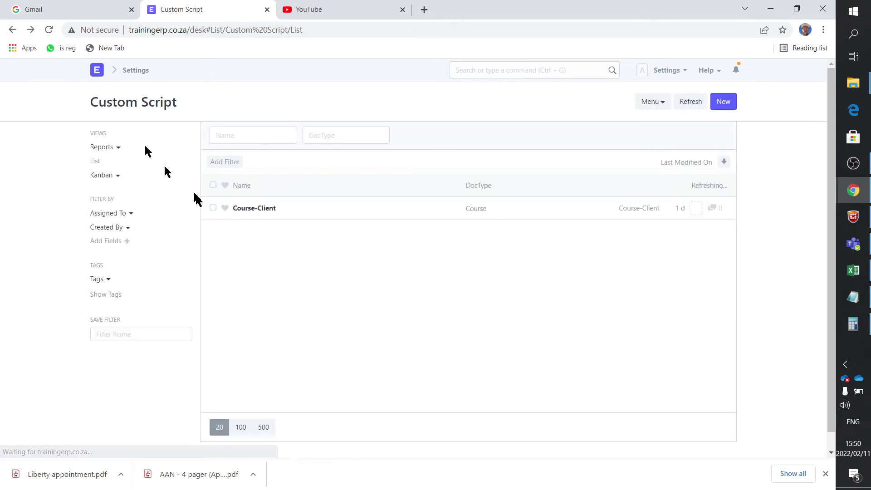
# Step: Open the Course-Client custom script and examine its refresh function and the assessment_criteria_group filter on the criteria table
pyautogui.click(259, 208)
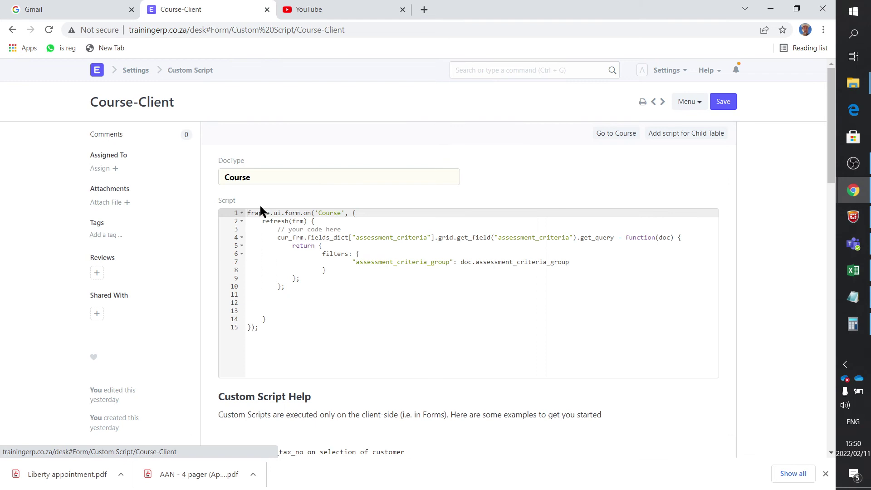
pyautogui.click(267, 328)
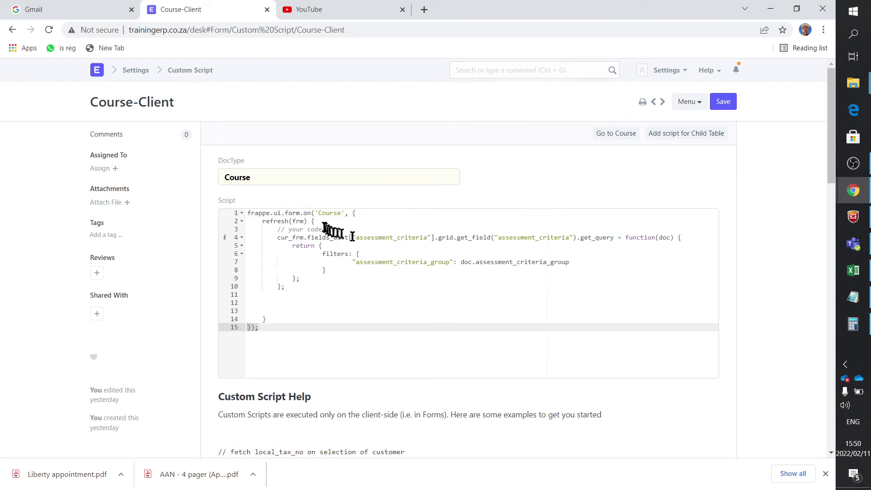
pyautogui.moveTo(315, 222); pyautogui.dragTo(247, 214)
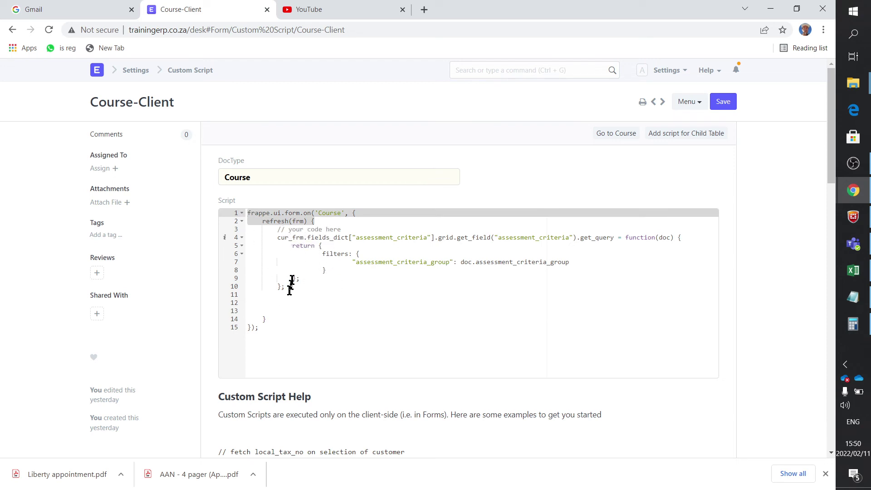
pyautogui.moveTo(251, 237); pyautogui.dragTo(330, 289)
pyautogui.click(372, 311)
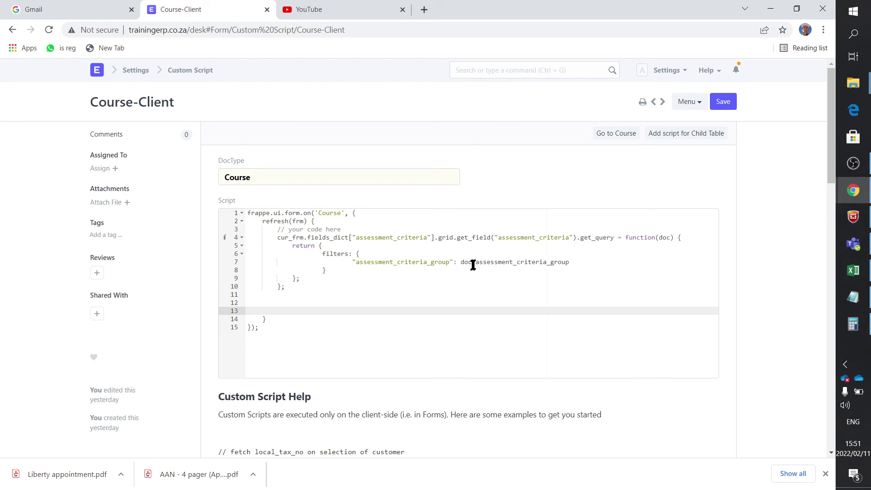
pyautogui.moveTo(476, 262); pyautogui.dragTo(569, 262)
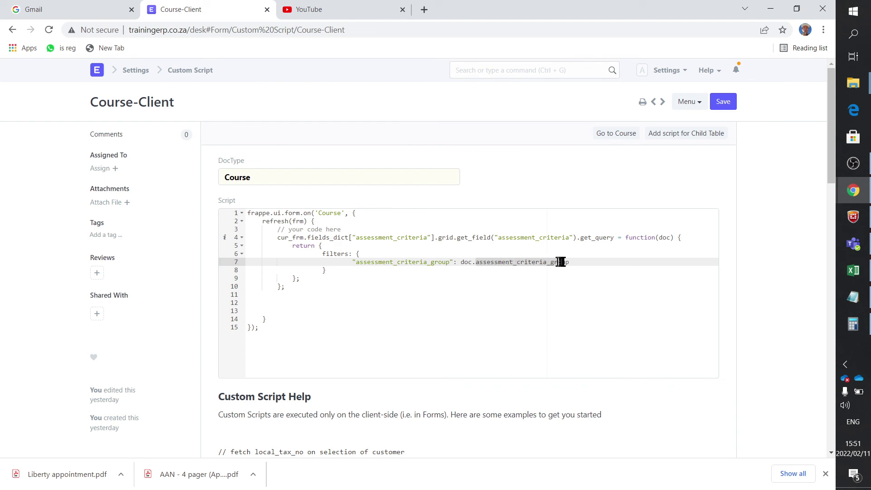
pyautogui.click(552, 277)
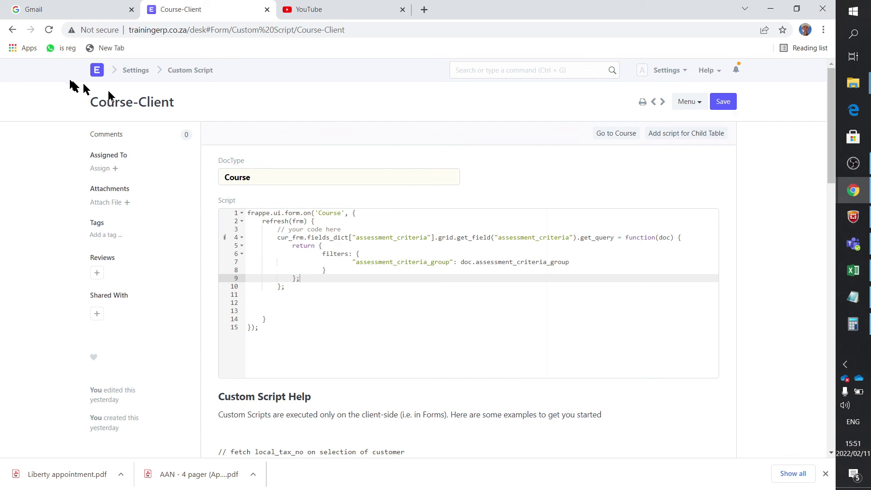
# Step: Return to the home page and reload the application
pyautogui.click(96, 70)
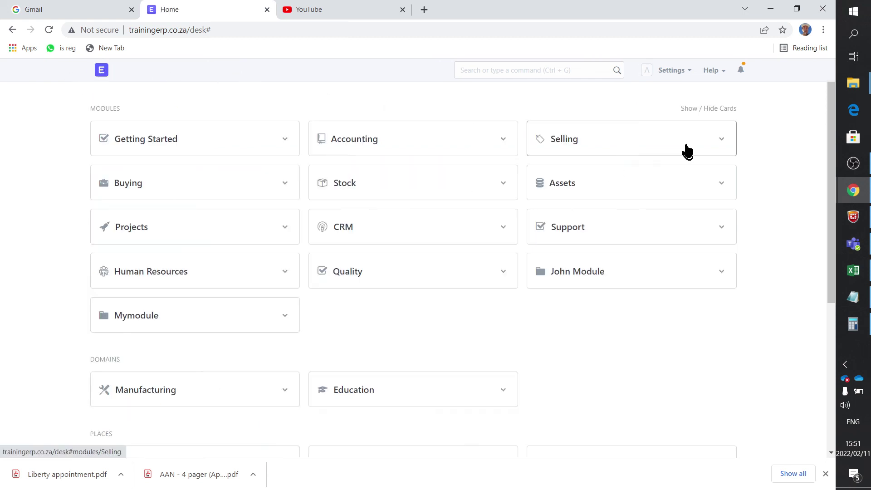
pyautogui.click(665, 71)
pyautogui.click(606, 170)
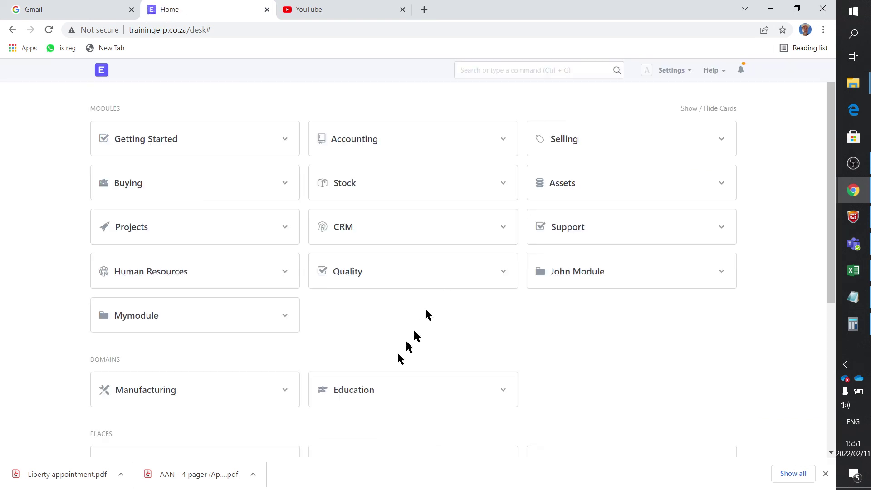
# Step: Start a new course in the Education module and set its Assessment Criteria Group to D20
pyautogui.click(384, 391)
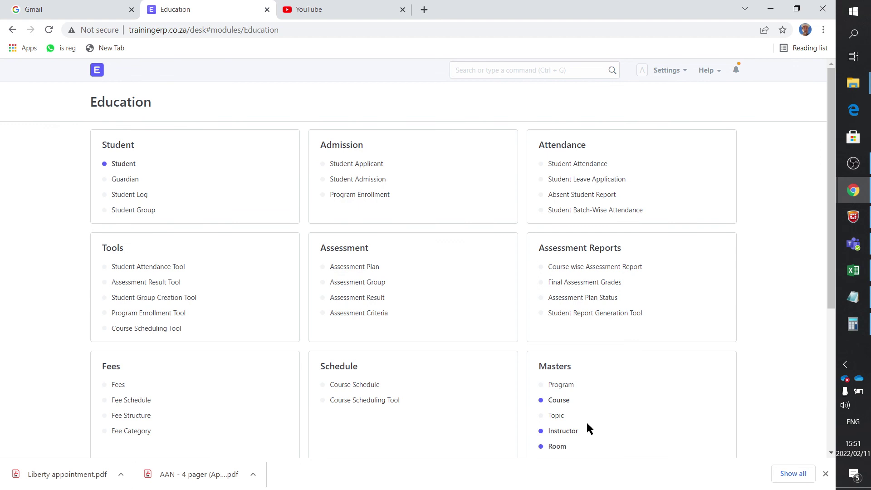
pyautogui.click(564, 401)
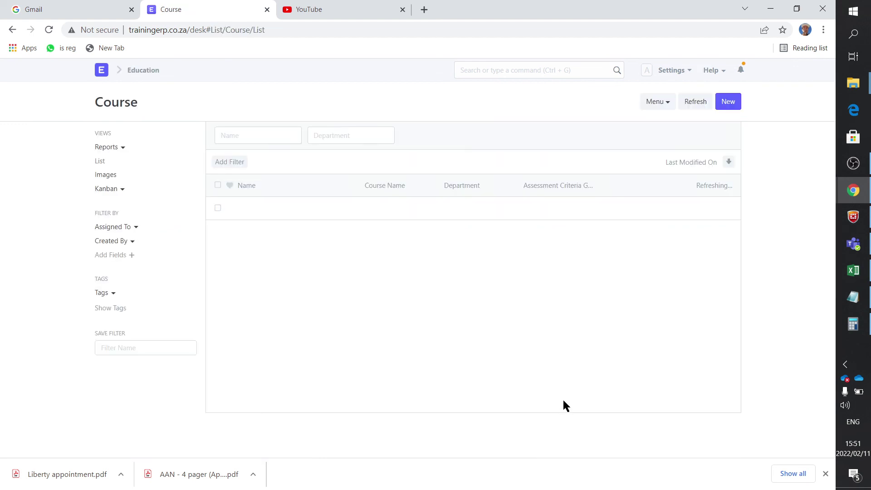
pyautogui.click(723, 104)
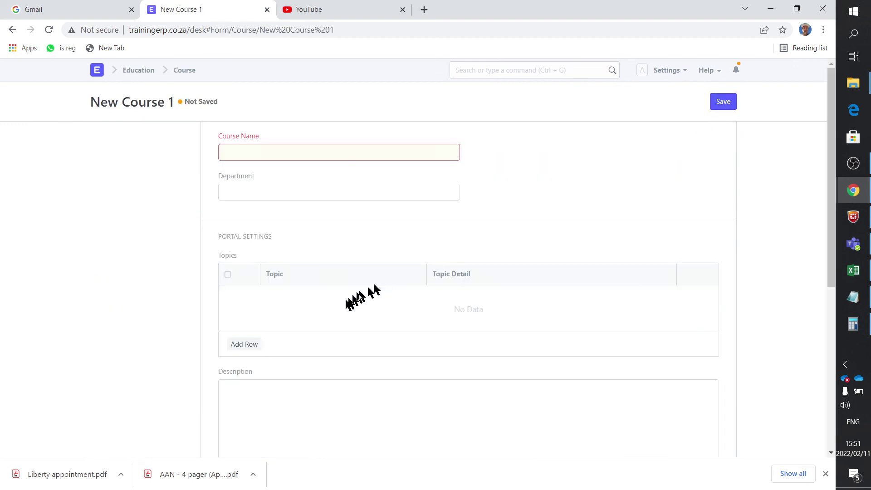
pyautogui.scroll(-7, 354, 301)
pyautogui.click(320, 282)
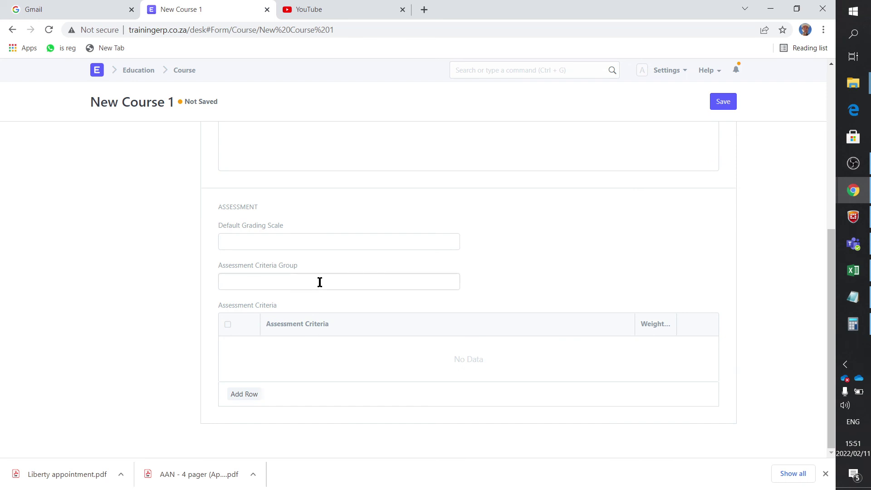
pyautogui.click(310, 301)
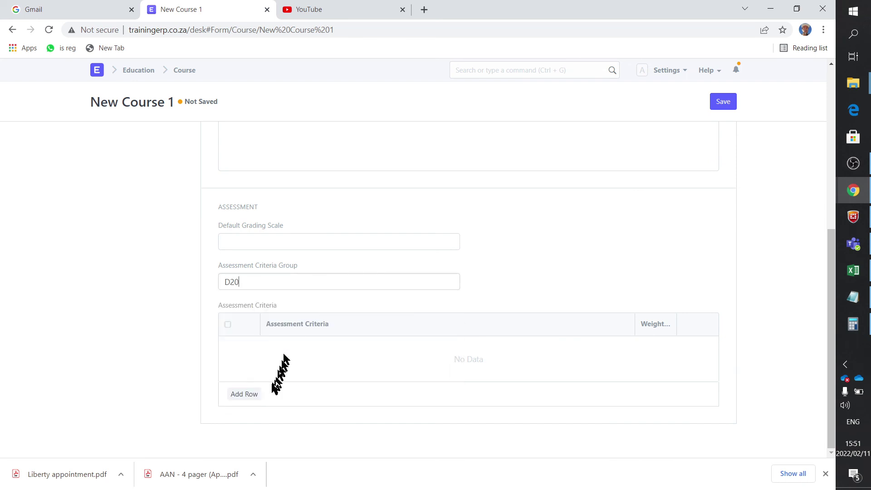
# Step: Add a row to the course's assessment criteria table and choose "Download config,check errors" from the filtered criteria
pyautogui.click(251, 398)
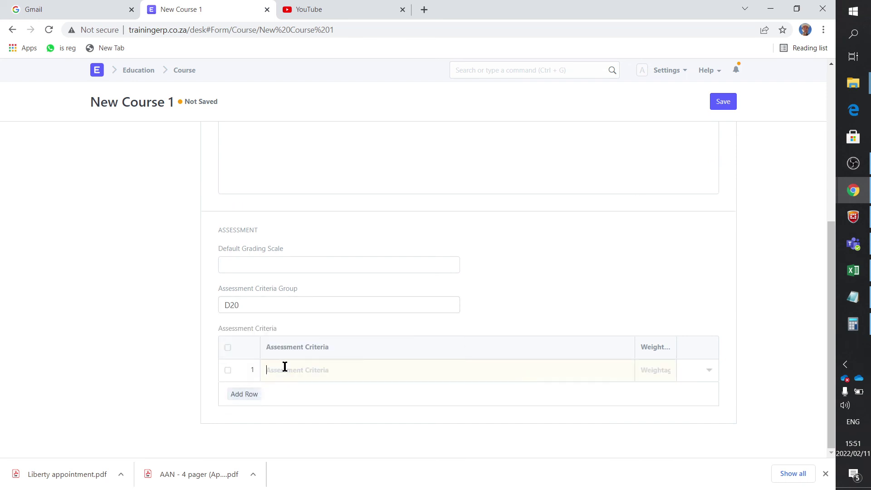
pyautogui.click(286, 367)
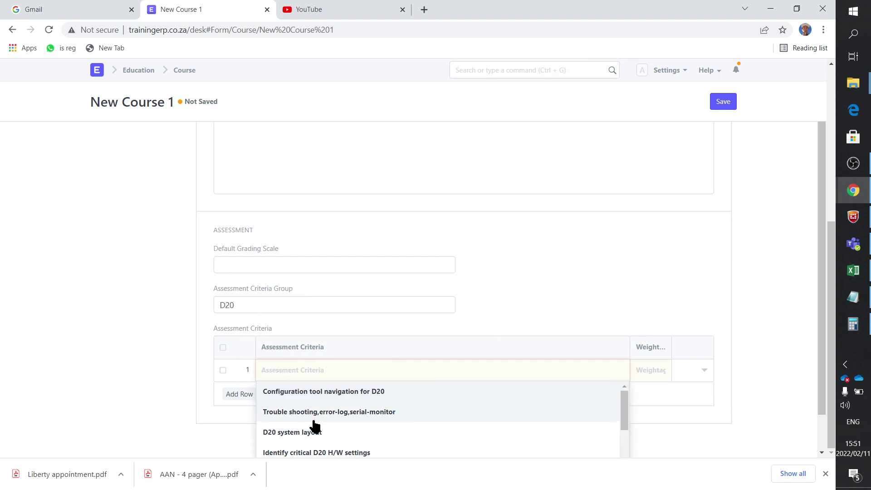
pyautogui.scroll(-3, 312, 425)
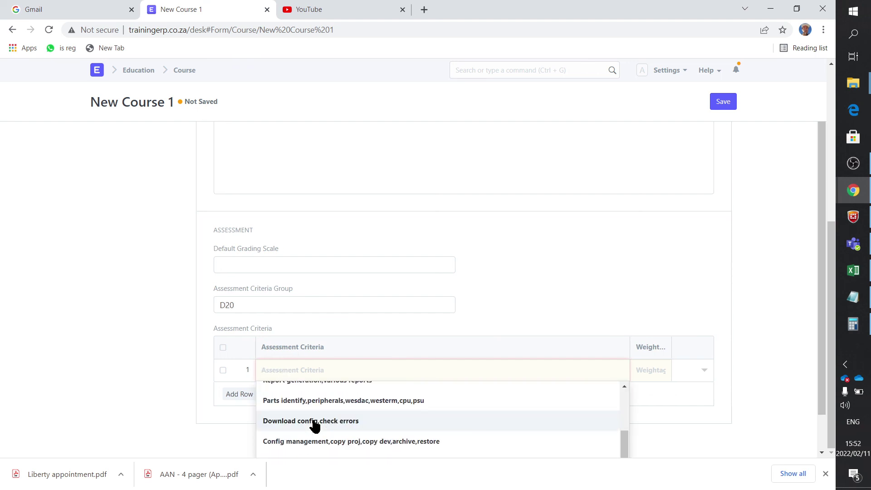
pyautogui.click(315, 422)
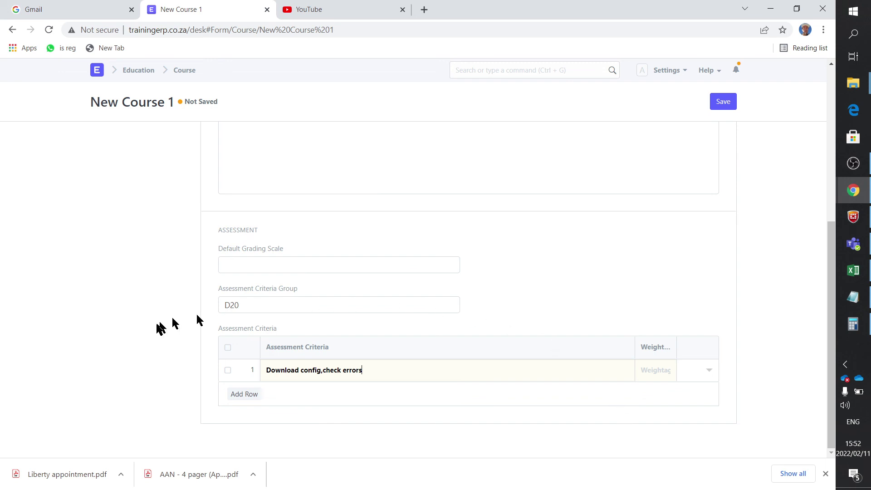
pyautogui.scroll(5, 150, 331)
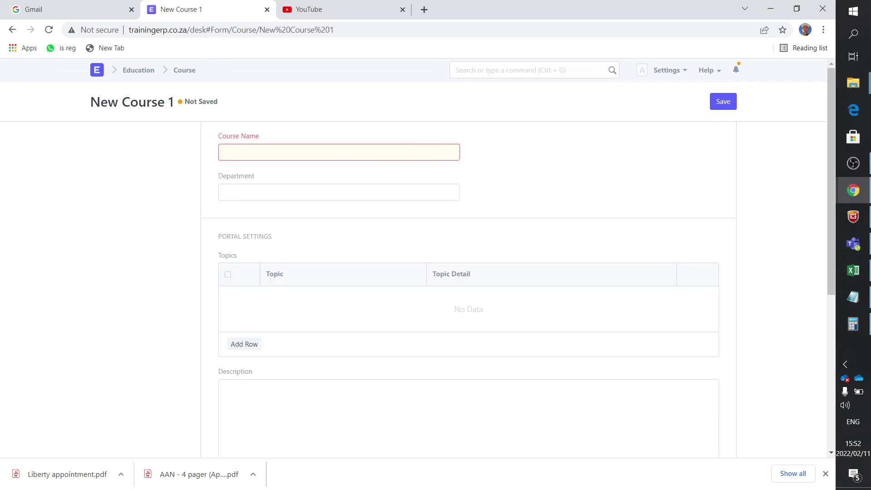